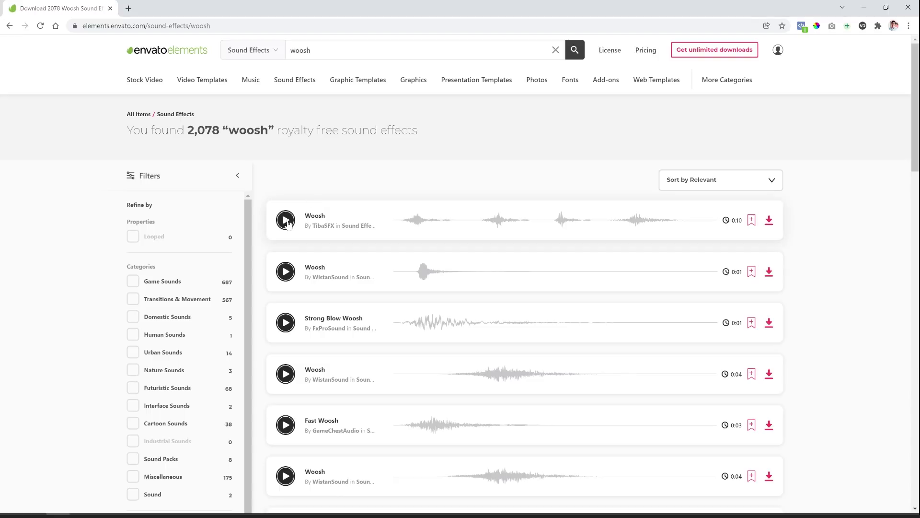
Preview the first four results of the woosh sound effect search
click(286, 221)
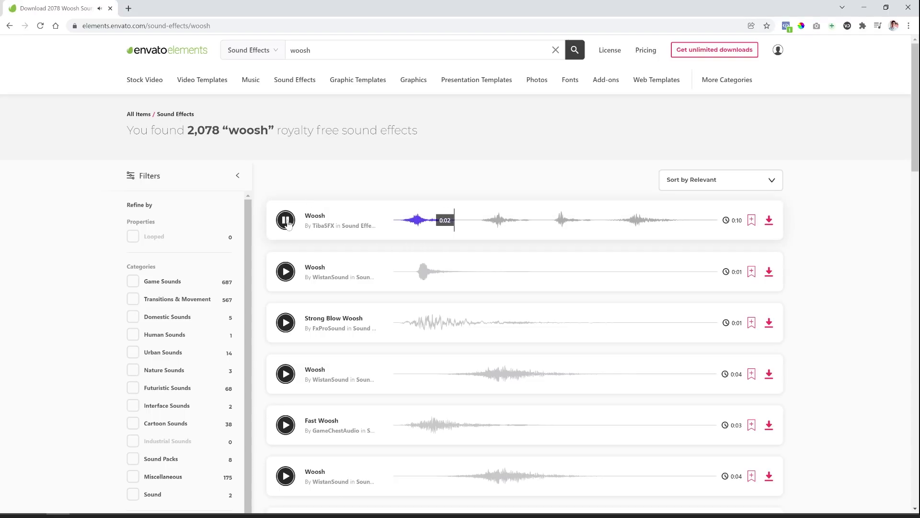
click(287, 221)
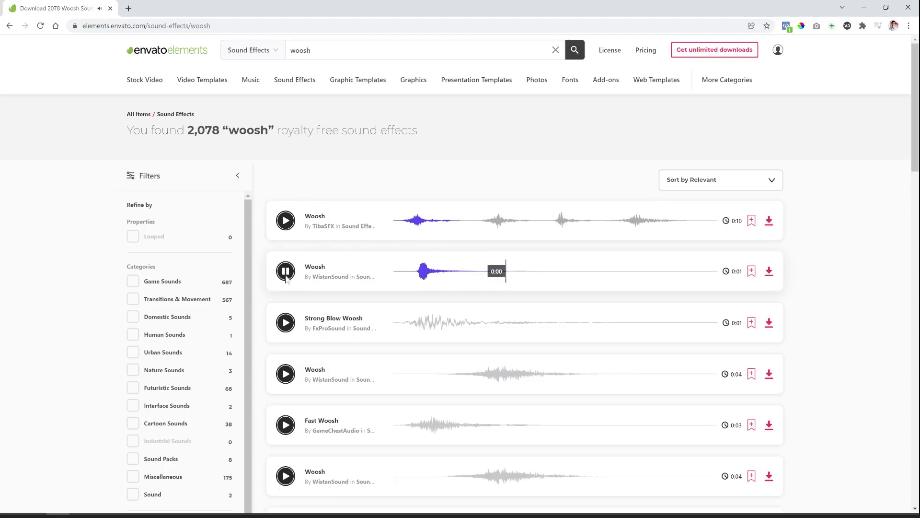
click(286, 322)
click(287, 373)
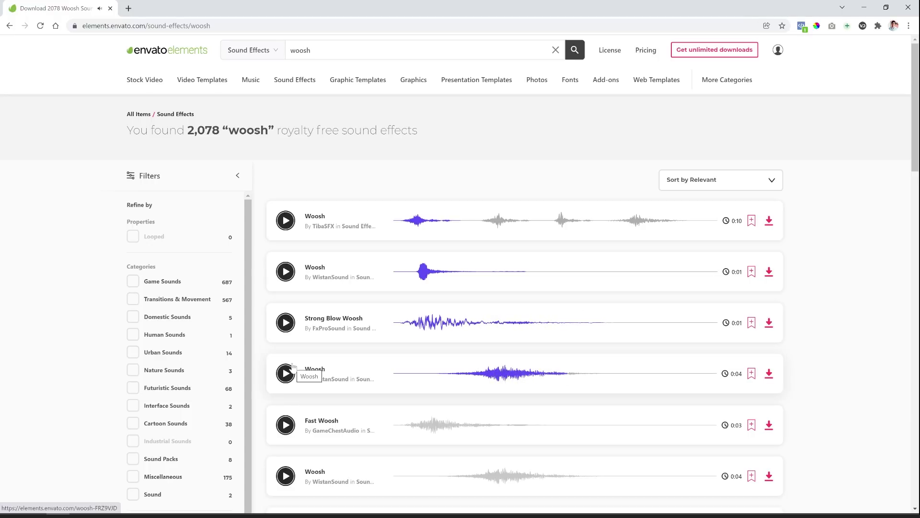
Download the Strong Blow Woosh sound effect, assigning it to the Brainstorm project
click(769, 323)
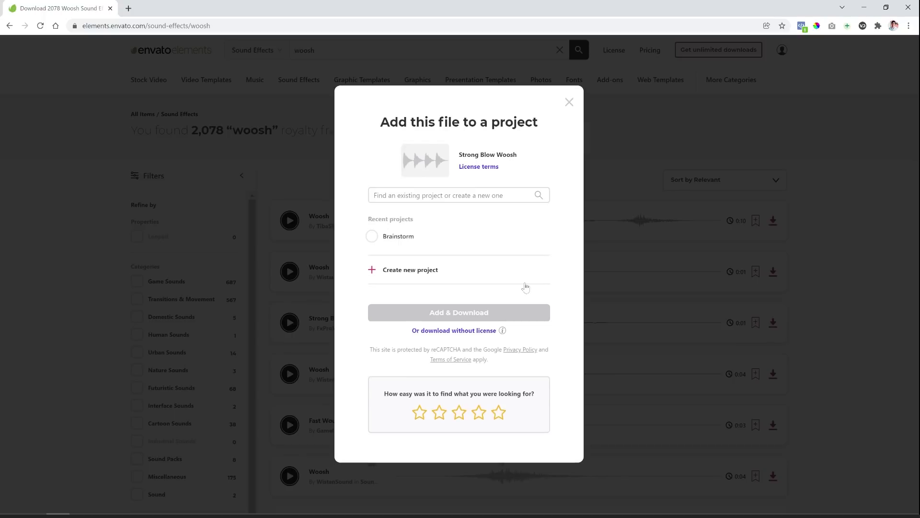
click(398, 239)
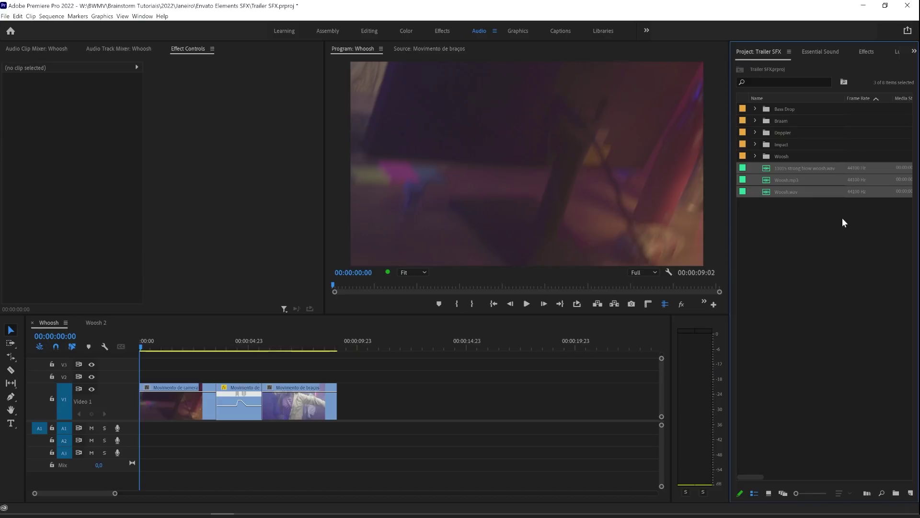
Switch to Premiere Pro and play the opening of the Whoosh sequence without sound effects
click(844, 221)
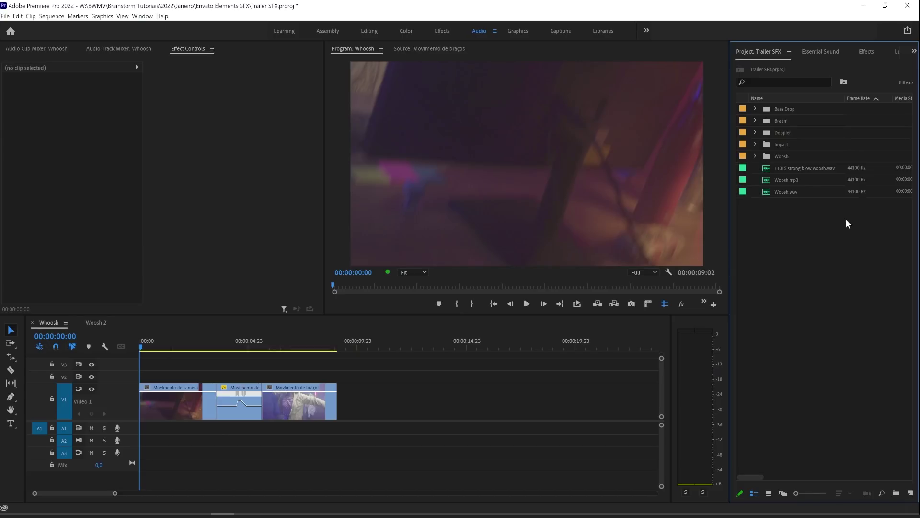
drag(114, 494, 92, 492)
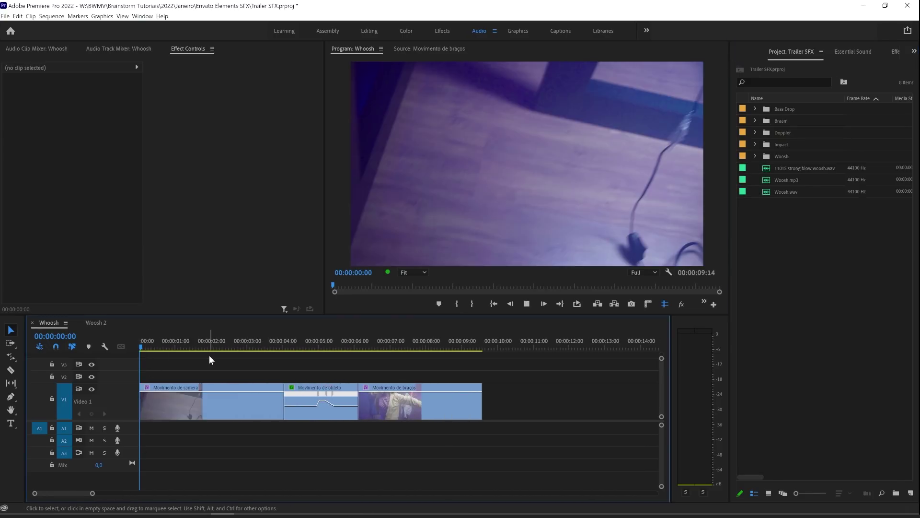
key(space)
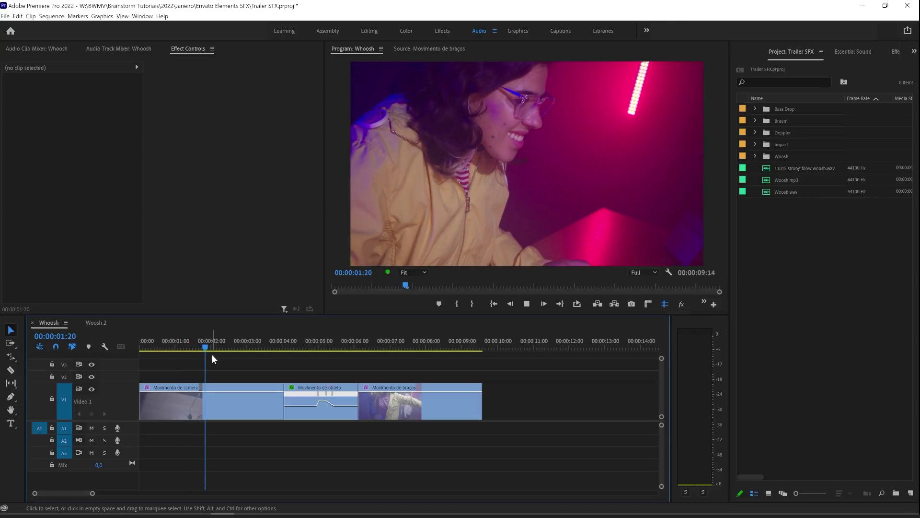
key(space)
key(Home)
Place Woosh.mp3 on track A1 at the start of the Whoosh sequence and play it against the camera movement
drag(784, 180, 162, 428)
drag(94, 495, 53, 493)
click(218, 372)
key(space)
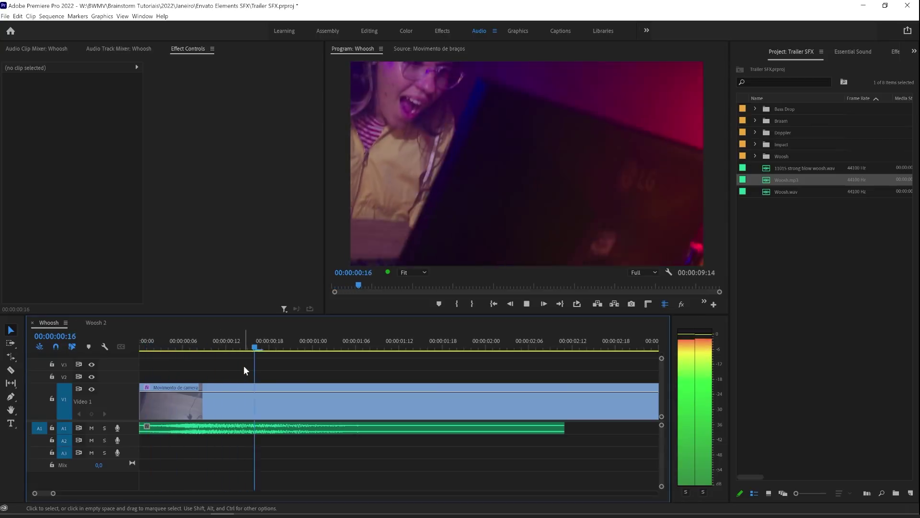
key(space)
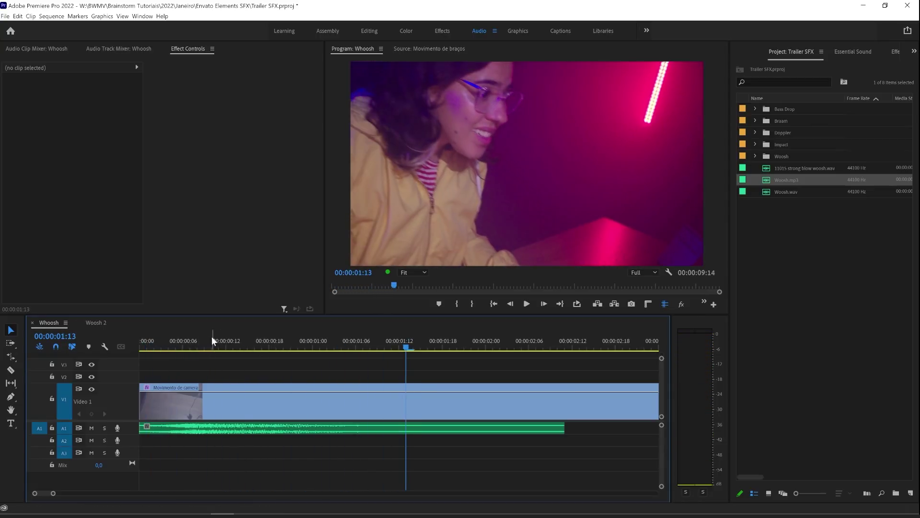
With track A1 muted, shift Woosh.mp3 so its peak meets the fast camera movement at 00:00:00:09, and expand the track's waveform
click(212, 338)
click(183, 340)
click(92, 428)
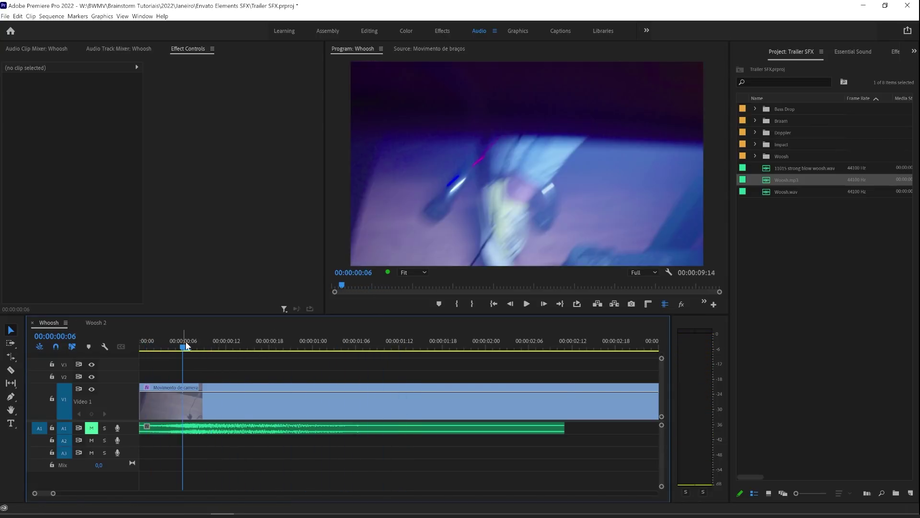
drag(186, 345, 203, 333)
drag(189, 428, 202, 433)
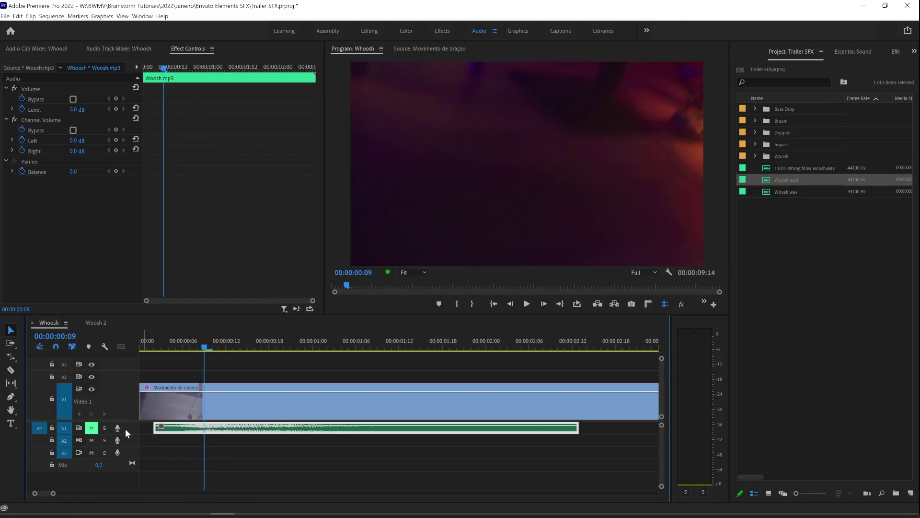
click(191, 450)
double_click(130, 424)
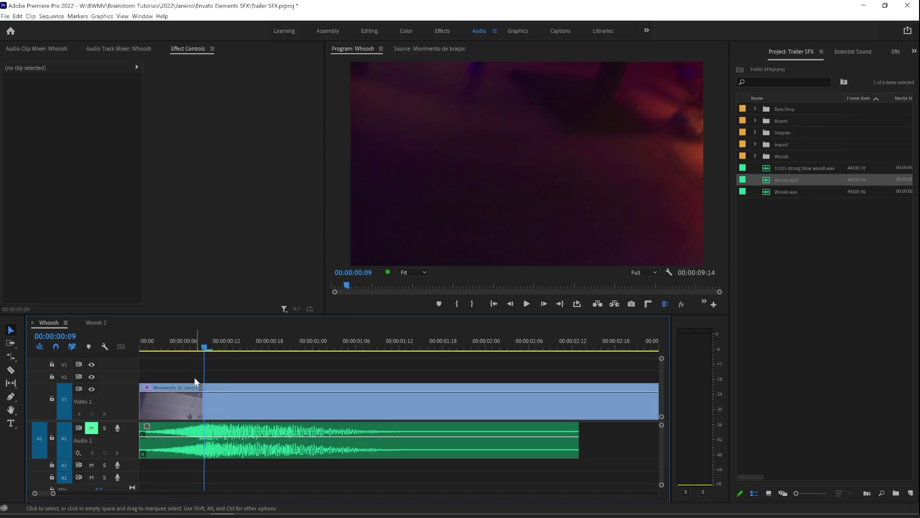
Unmute track A1 and play the Whoosh sequence from the start to check the sync
click(159, 353)
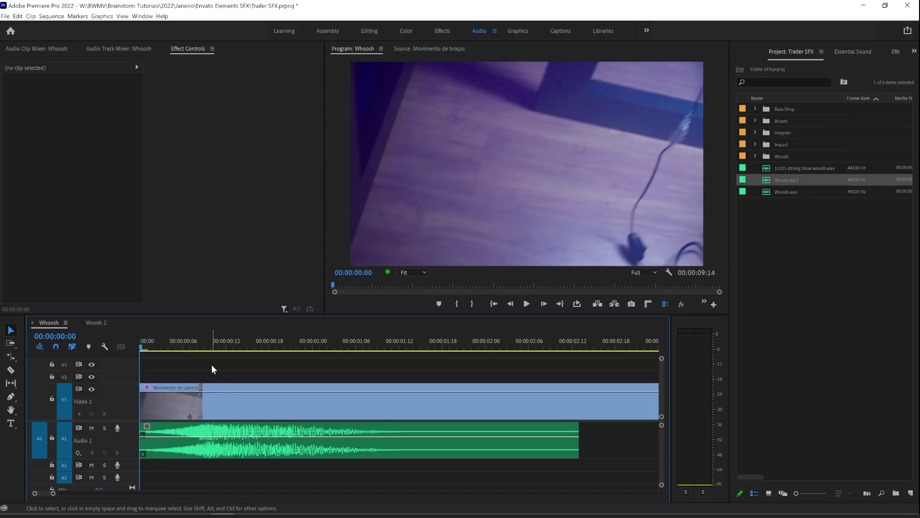
key(space)
key(space)
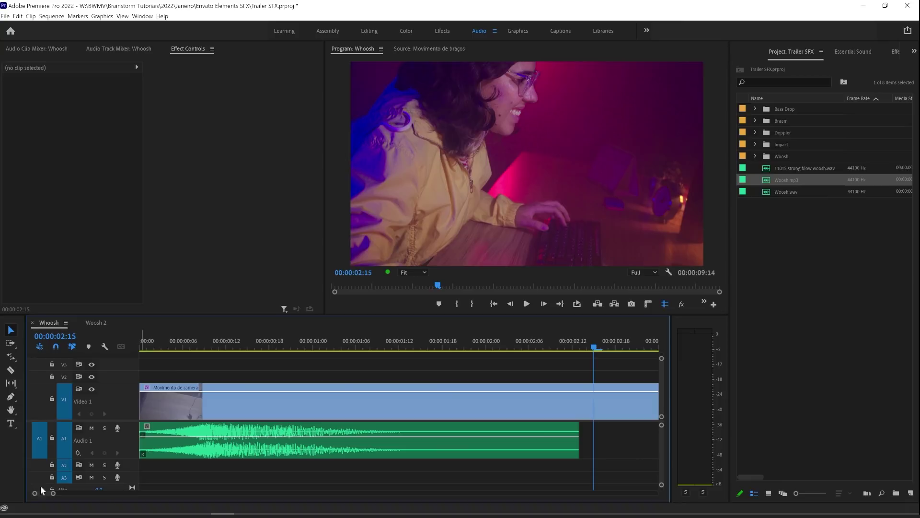
Place Woosh.wav on track A1 beneath the Movimento de objeto clip with its level at -13.8 dB, and play it
drag(53, 494, 92, 493)
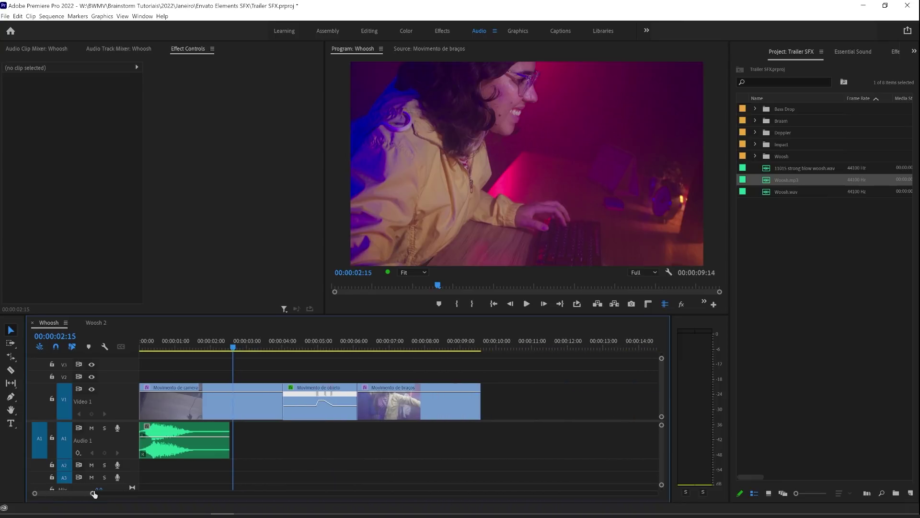
click(299, 346)
drag(300, 346, 322, 346)
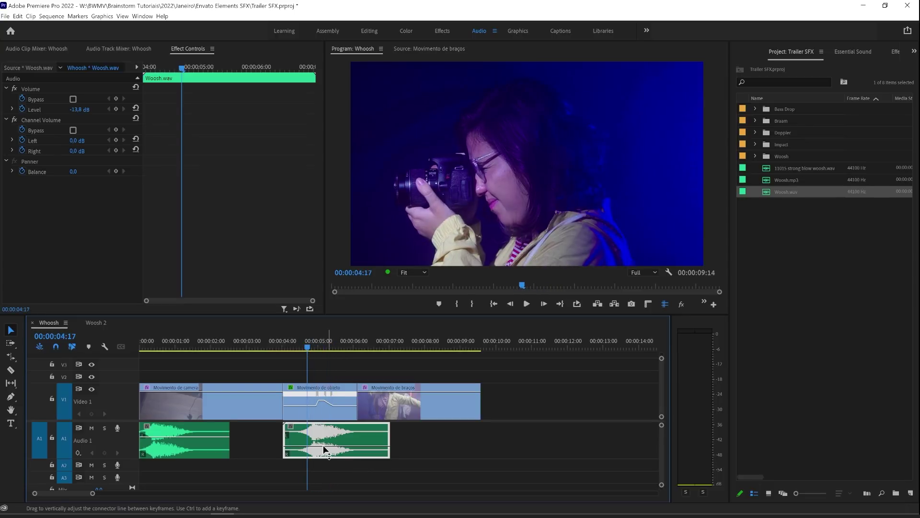
key(space)
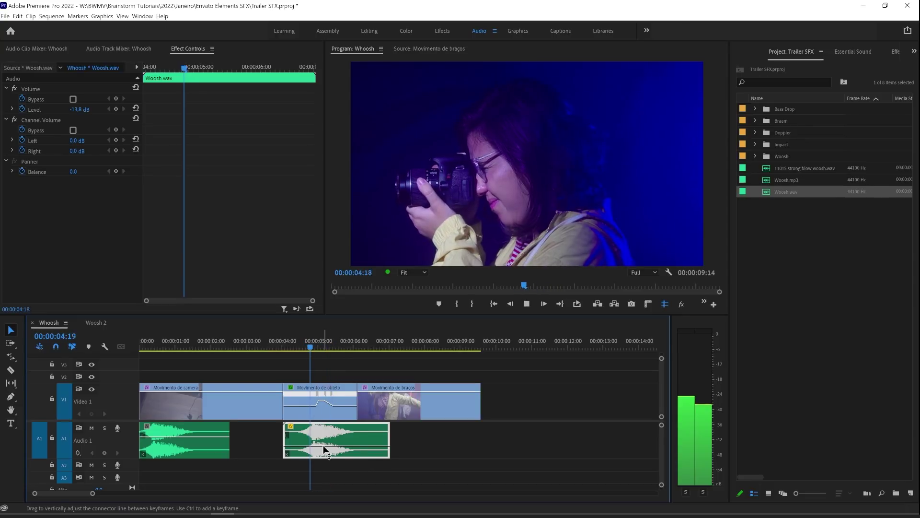
Move Woosh.wav later to start at about 00:00:04:06, matching its peak to the video clip's speed ramp, and play the section
click(298, 347)
key(=)
drag(443, 436, 485, 433)
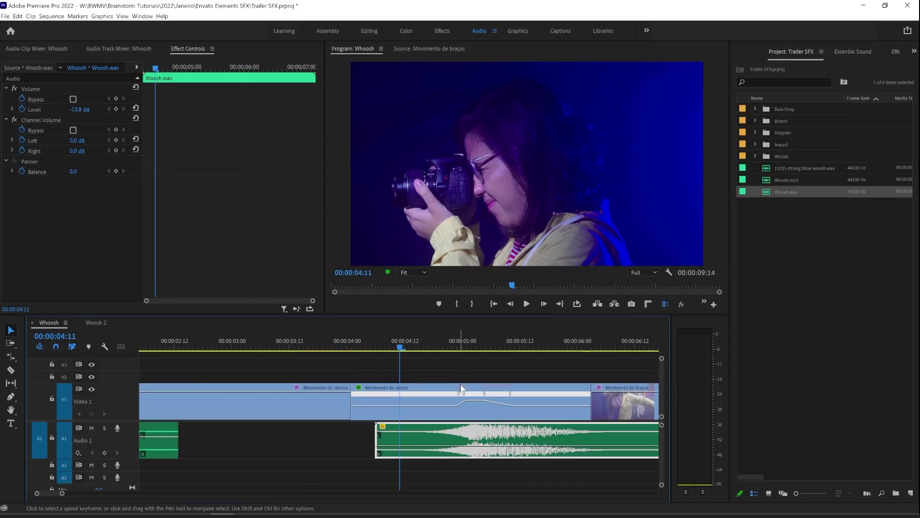
click(510, 370)
key(space)
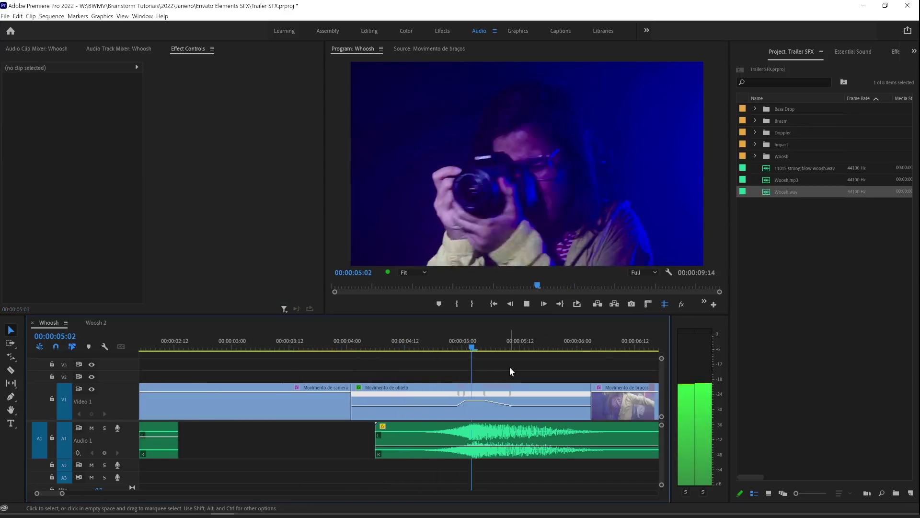
key(space)
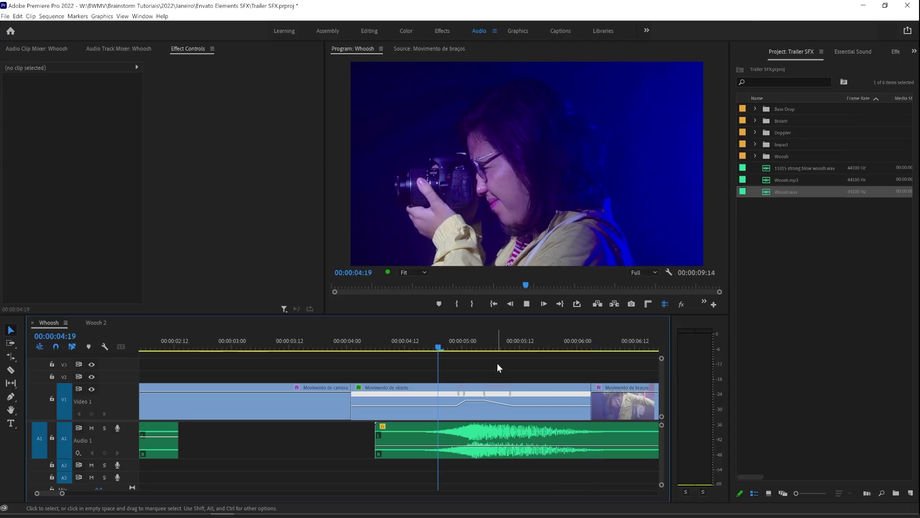
drag(497, 364, 575, 366)
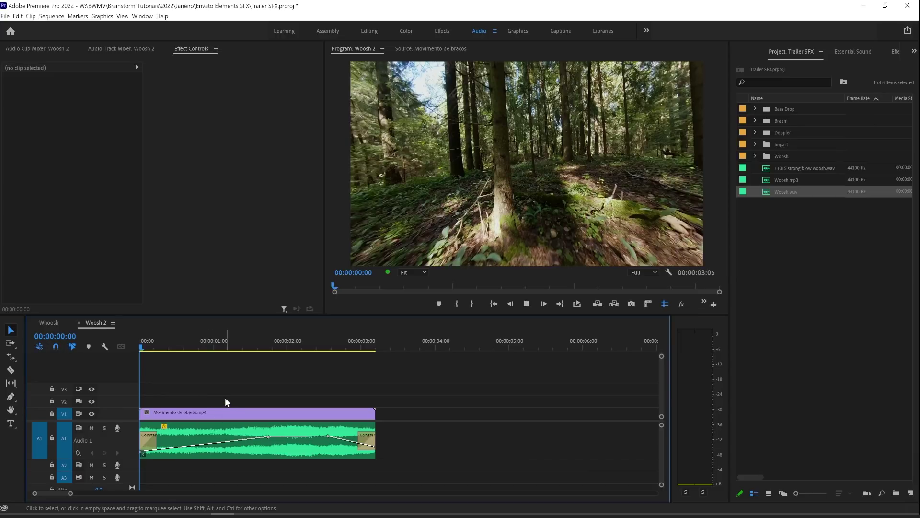
Play the Woosh 2 sequence to hear its original audio
key(space)
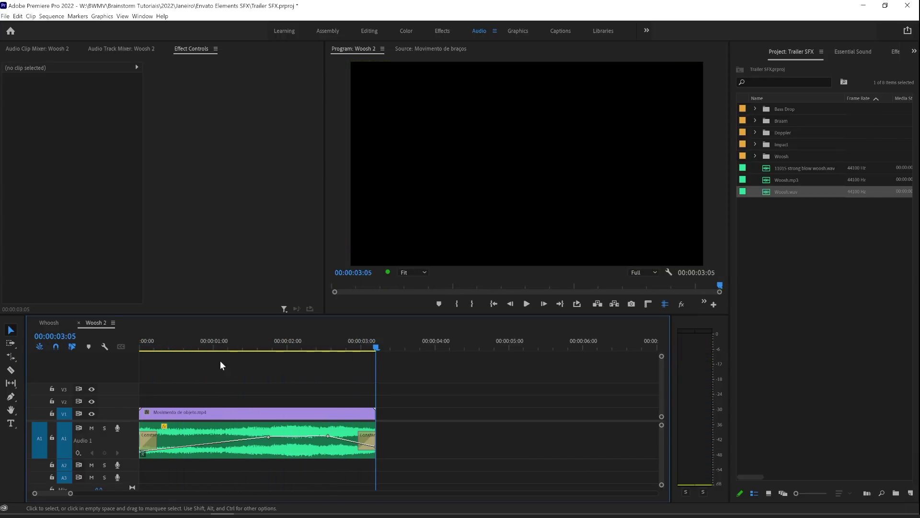
click(193, 342)
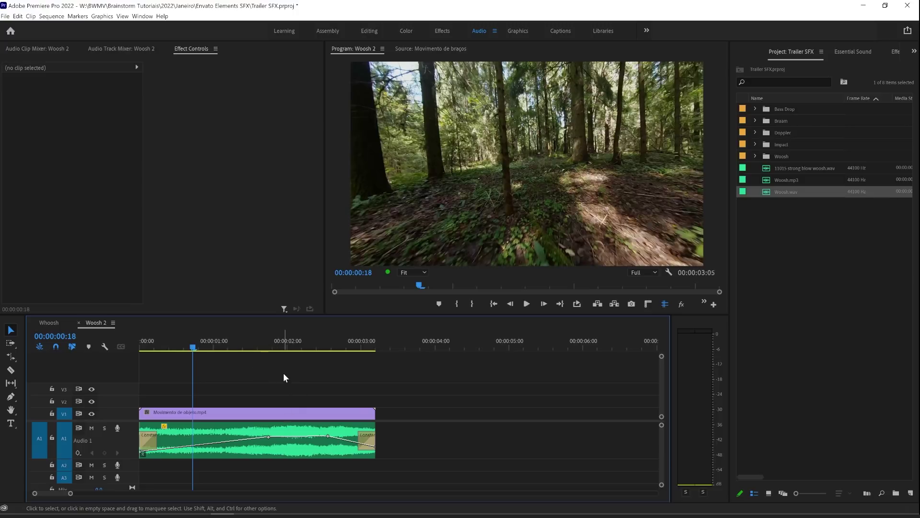
Layer 11015 strong blow woosh.wav on track A2 and overlapping Woosh.mp3 clips on A3 and A4 in Woosh 2, and play the result
drag(805, 168, 143, 463)
click(151, 345)
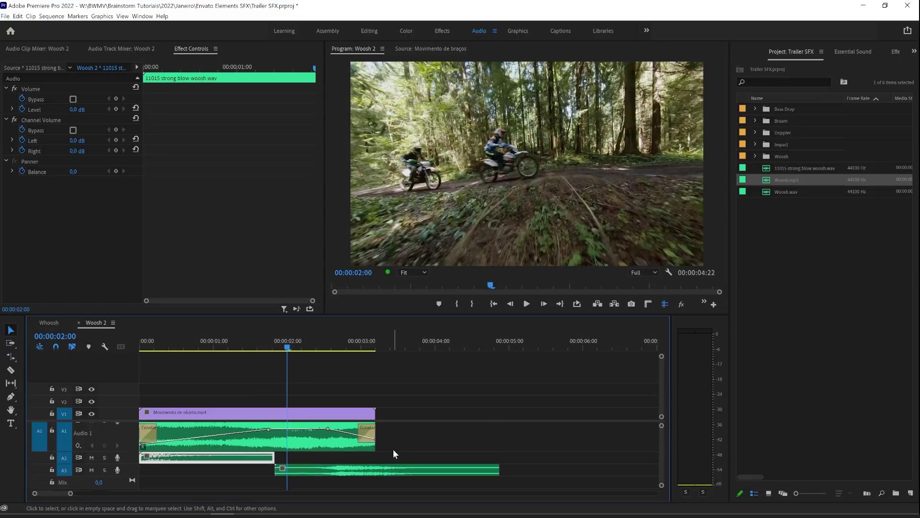
scroll(393, 450, down, 2)
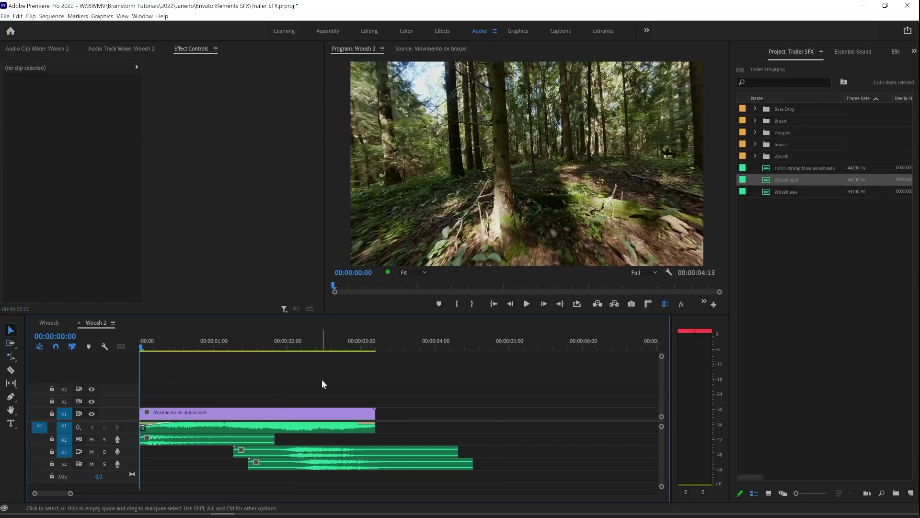
key(space)
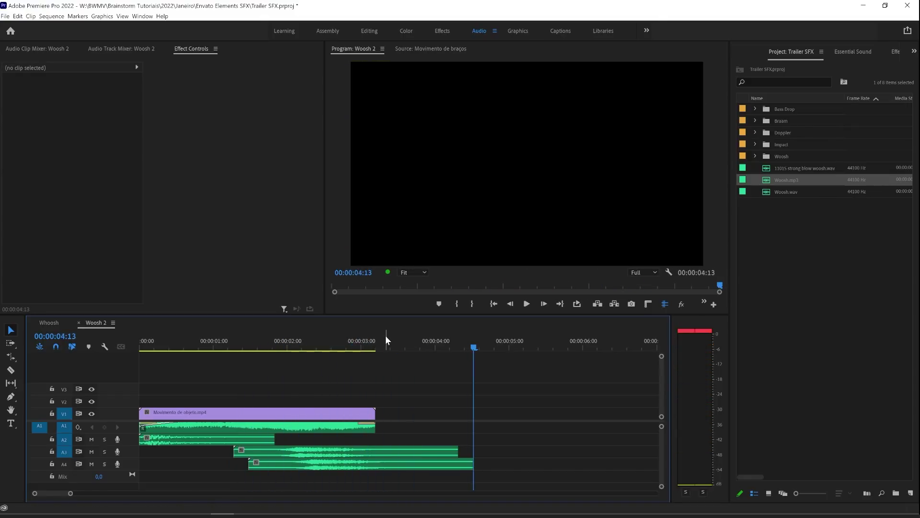
drag(386, 341, 261, 343)
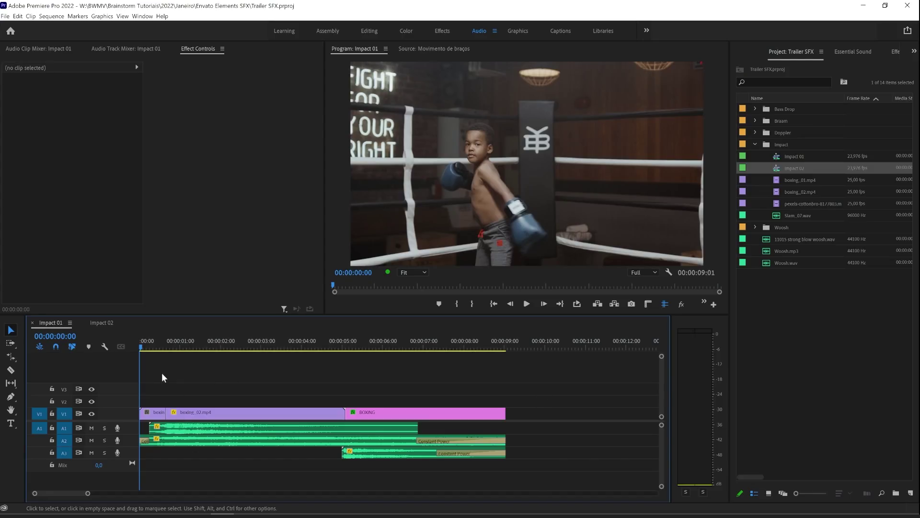
Solo track A2 in the Impact 01 sequence and play it through to the BOXING title
scroll(183, 447, down, 1)
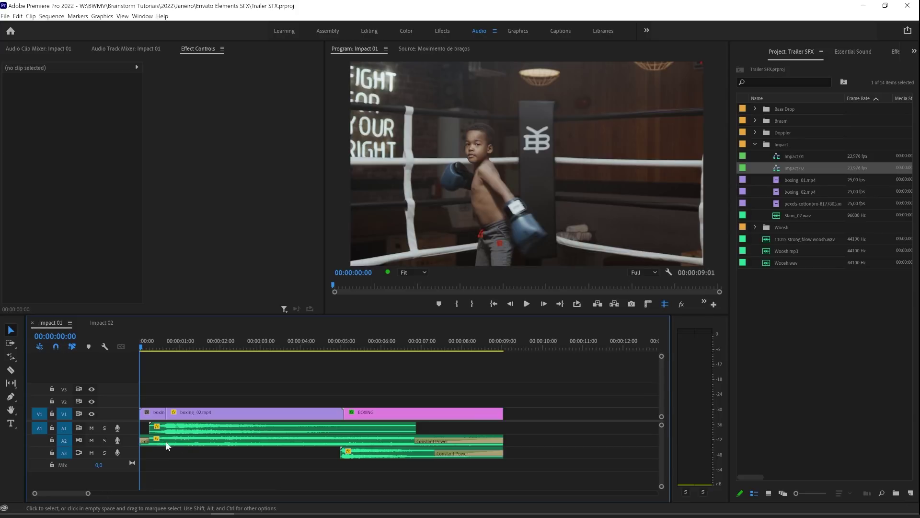
click(92, 439)
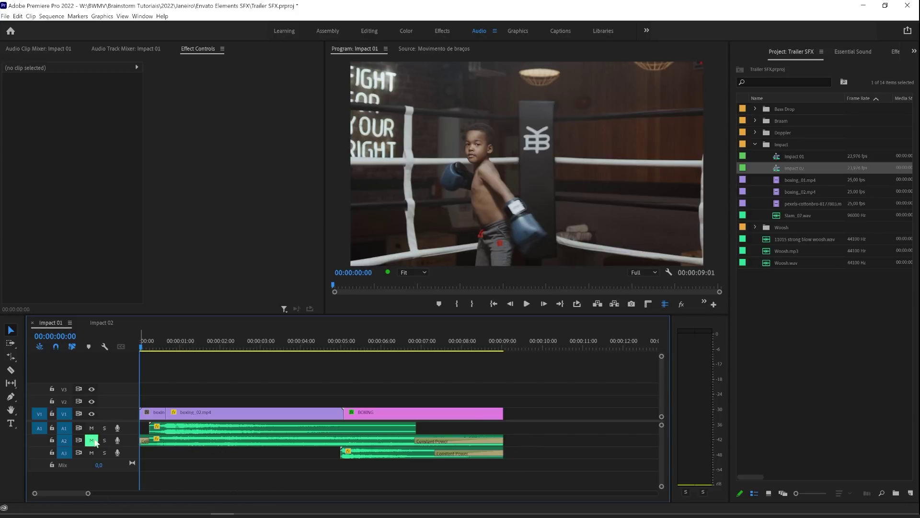
click(105, 440)
key(space)
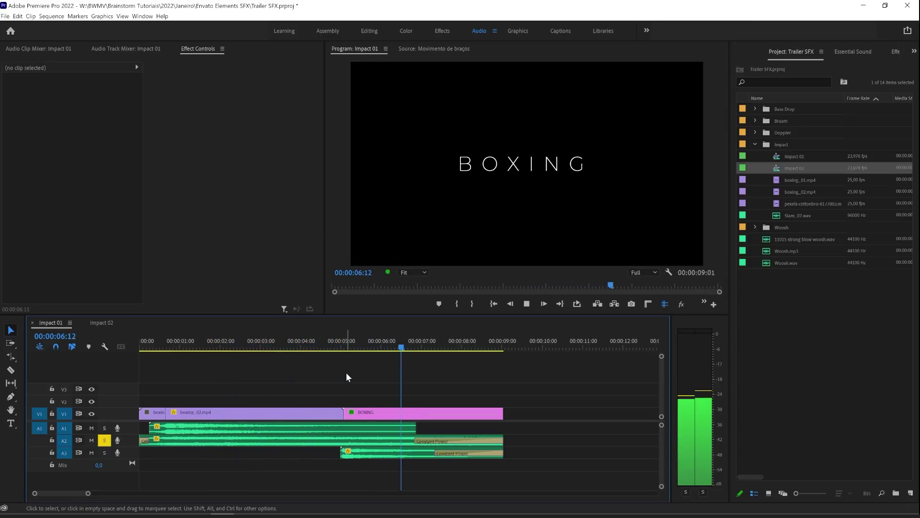
key(space)
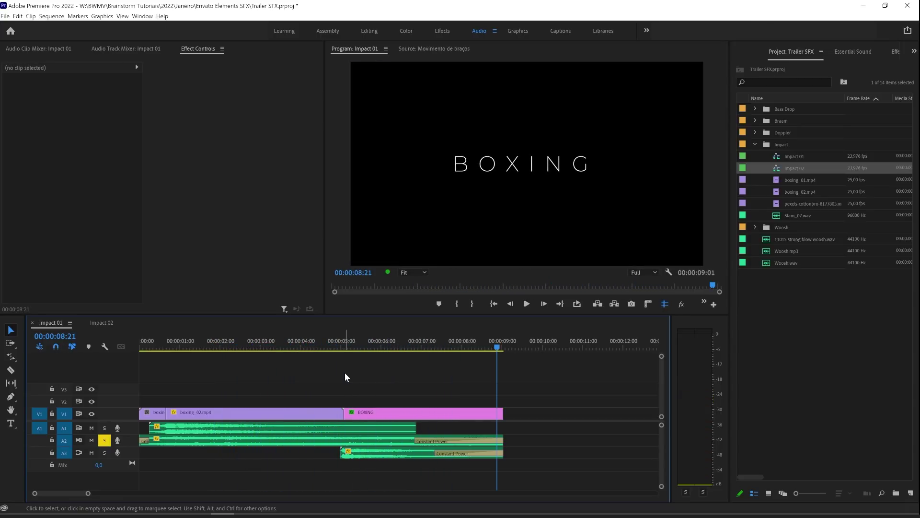
key(Home)
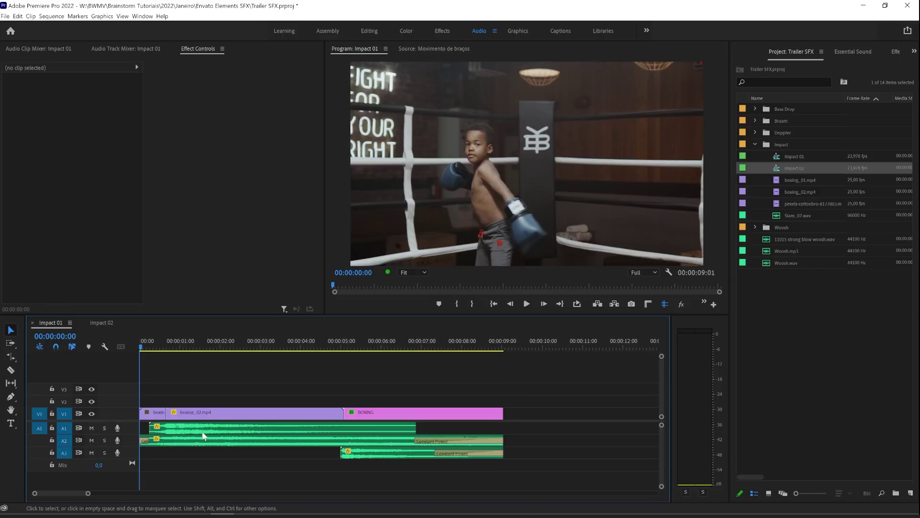
Mute all three audio tracks of Impact 01 and play its opening to locate the first punch
shift+click(91, 452)
key(space)
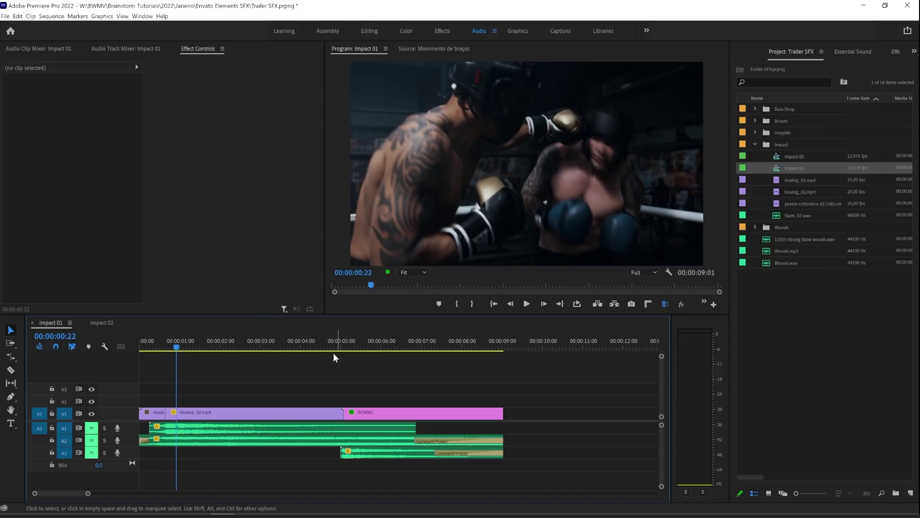
mouse_move(177, 346)
mouse_down()
mouse_move(148, 344)
mouse_move(178, 352)
mouse_up()
Unmute tracks A1 and A2 of Impact 01
drag(92, 428, 92, 440)
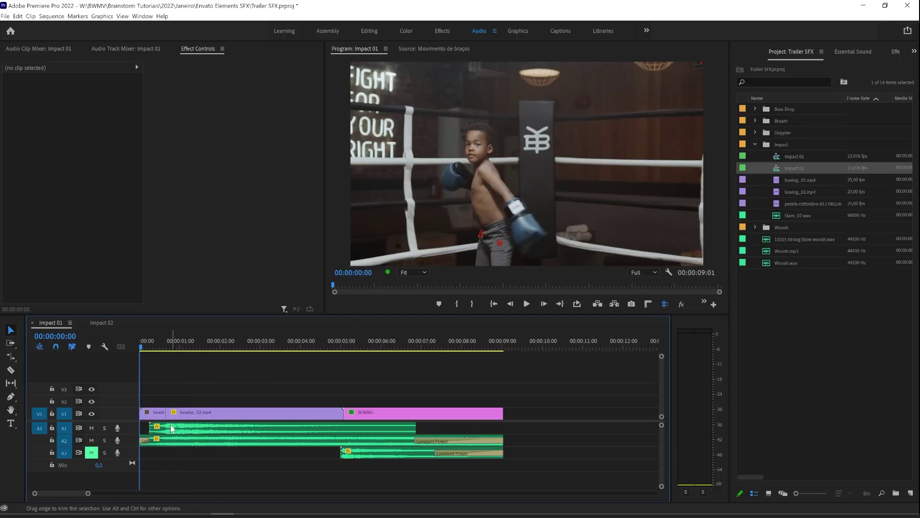
Play the opening of Impact 01 with tracks A1 and A2 audible, and unmute track A3
key(space)
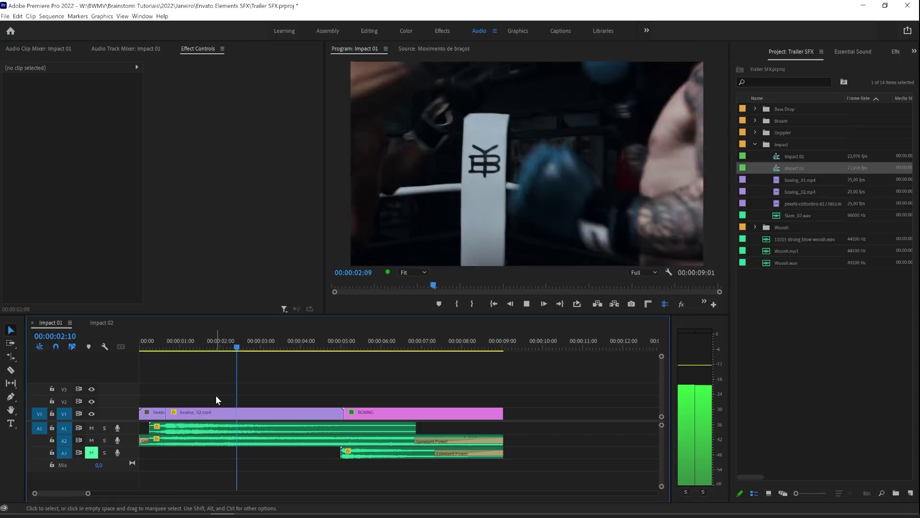
key(space)
click(91, 452)
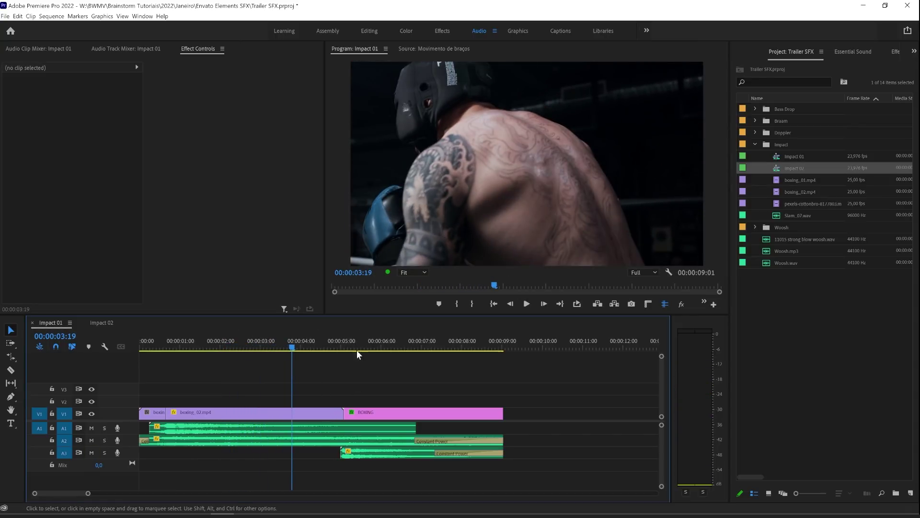
Play Impact 01 from about 4 seconds into the BOXING title, and replay the sequence from its start with all audio tracks
click(300, 339)
key(space)
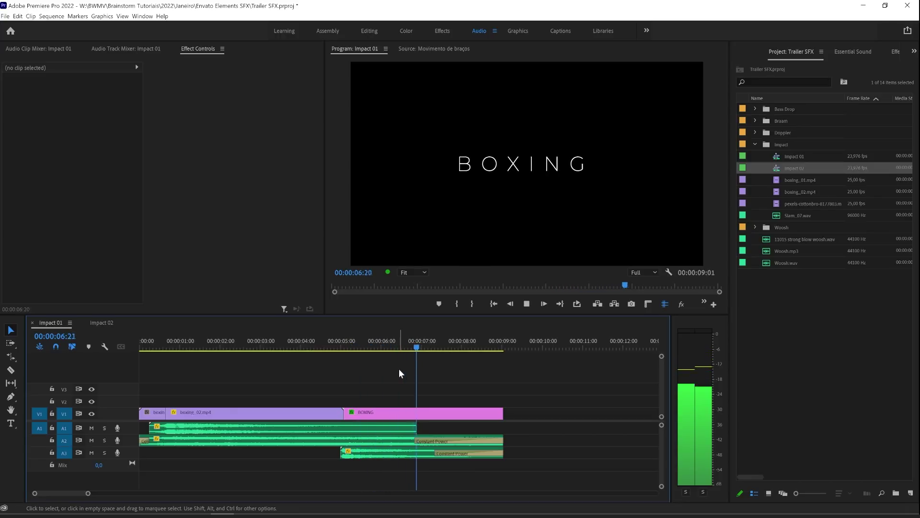
key(space)
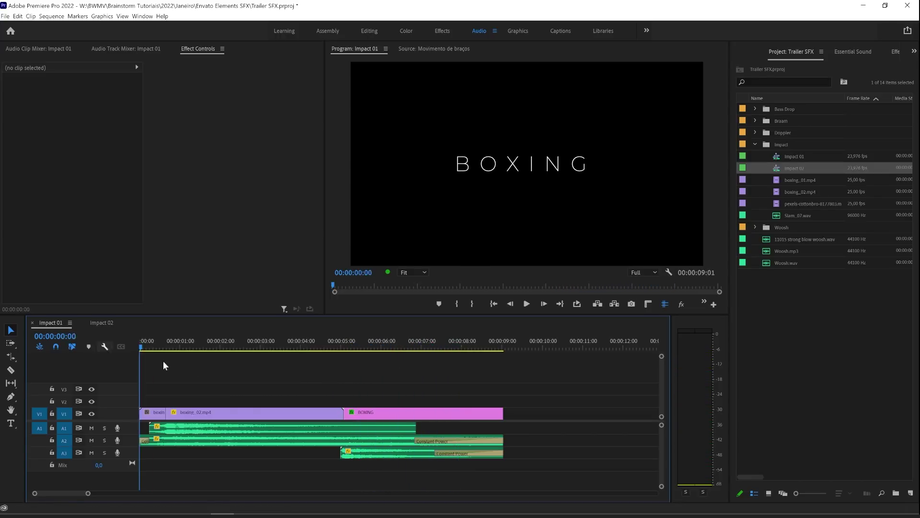
key(space)
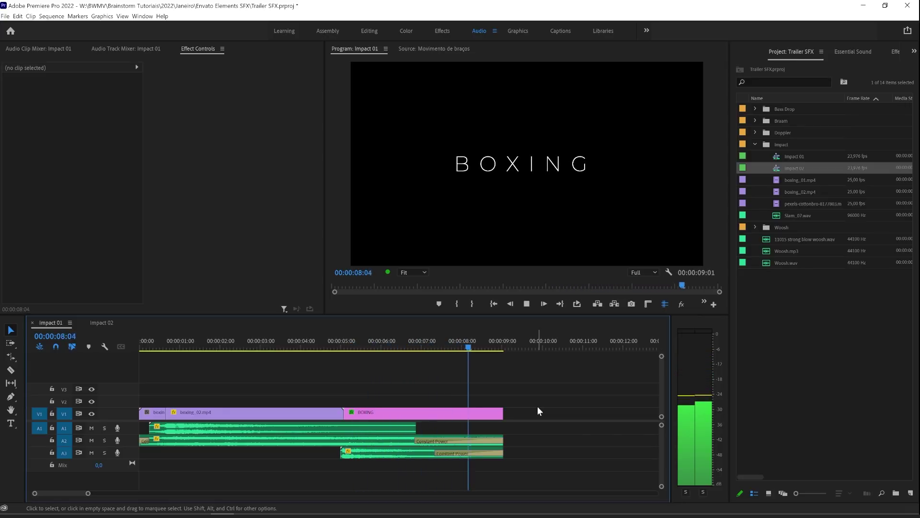
key(space)
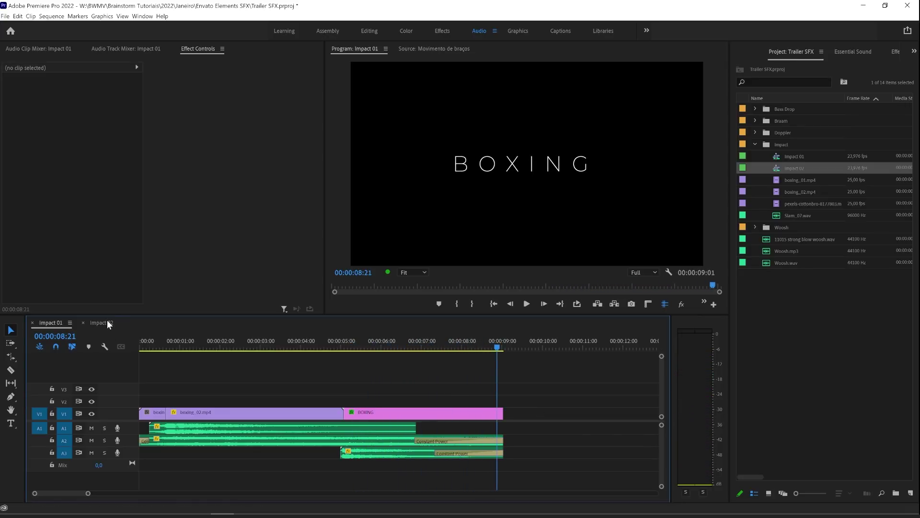
Switch to the Impact 02 sequence and play it past the cut to the woman's close-up with track A1 muted
click(107, 321)
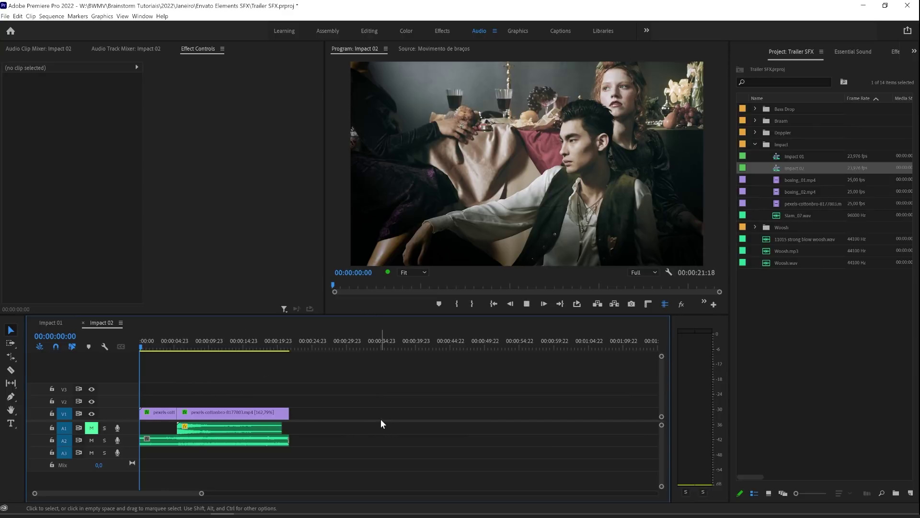
key(space)
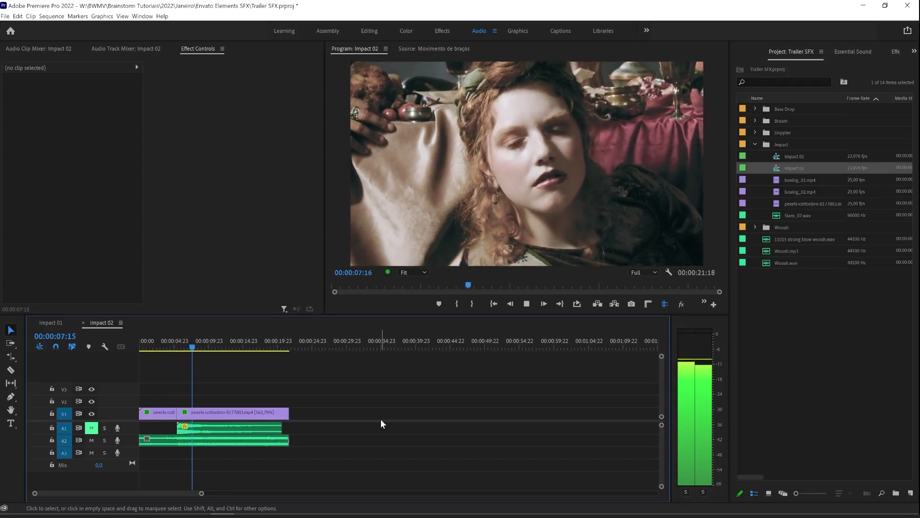
key(space)
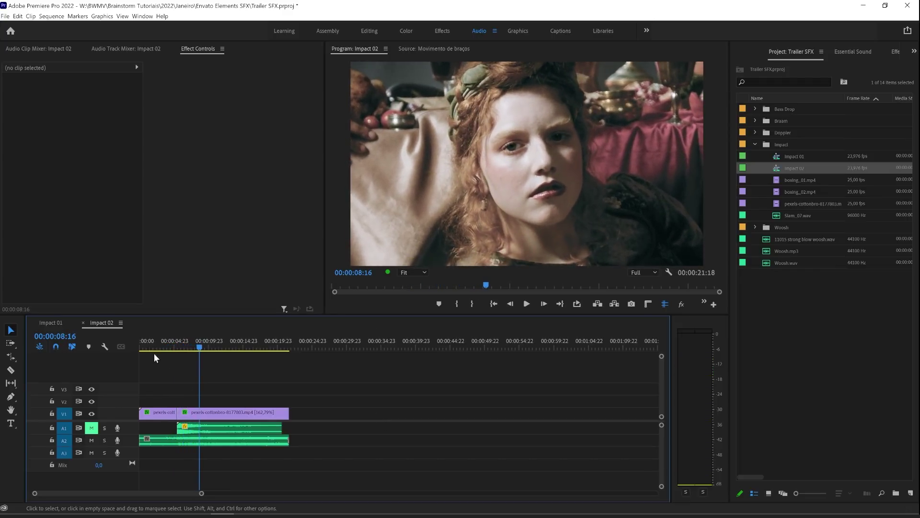
Unmute track A1 of Impact 02 and replay from about 2 seconds through the cut to the woman's close-up
click(157, 344)
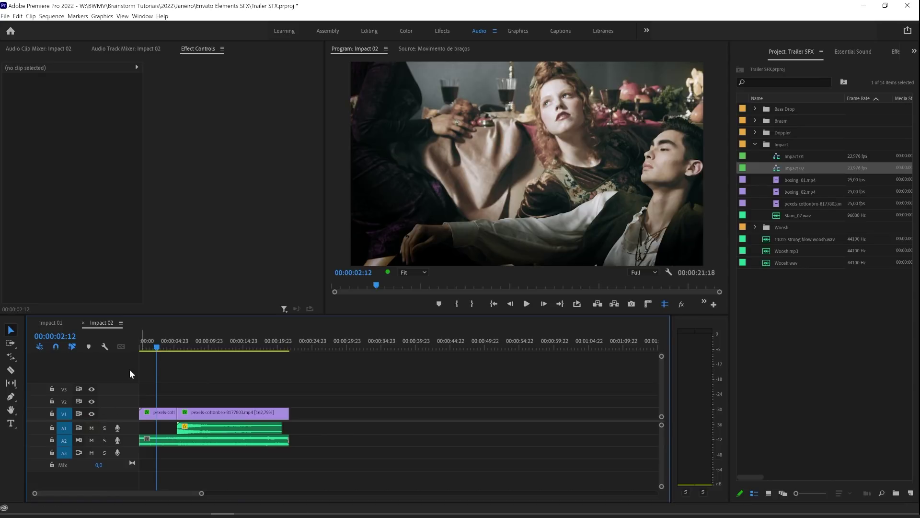
key(space)
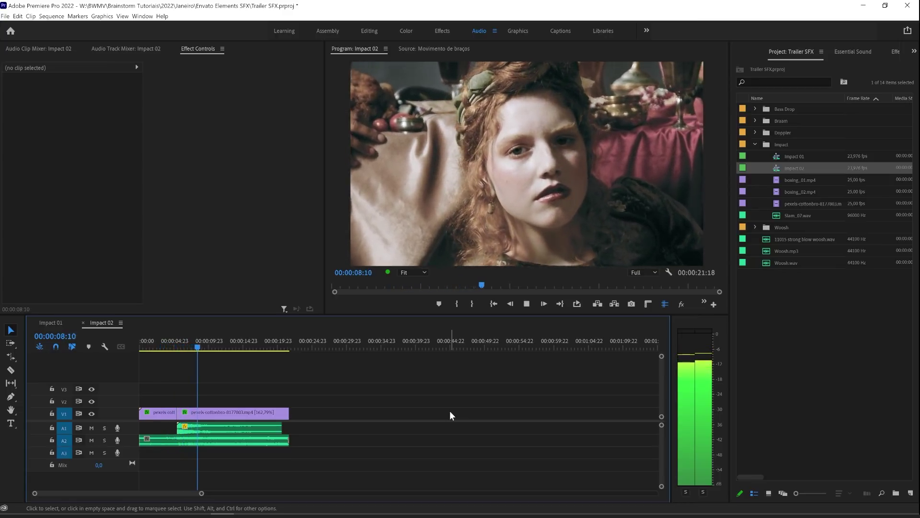
key(space)
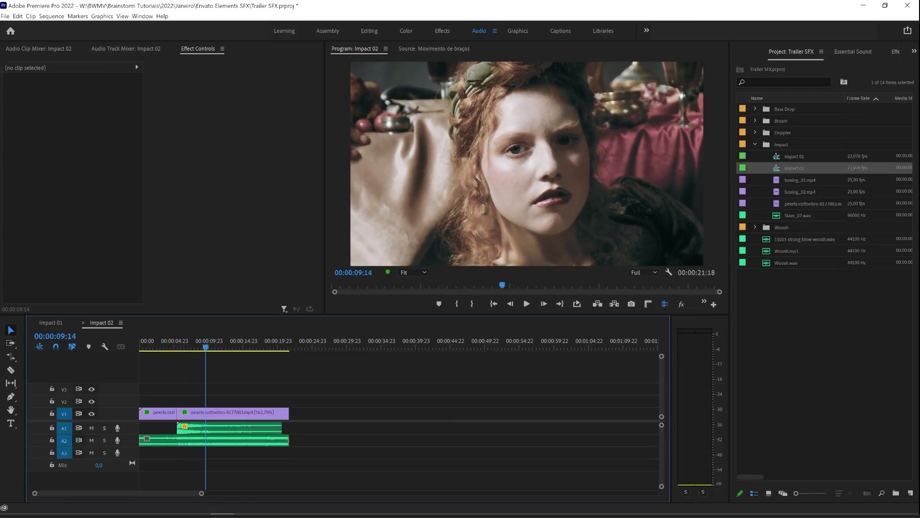